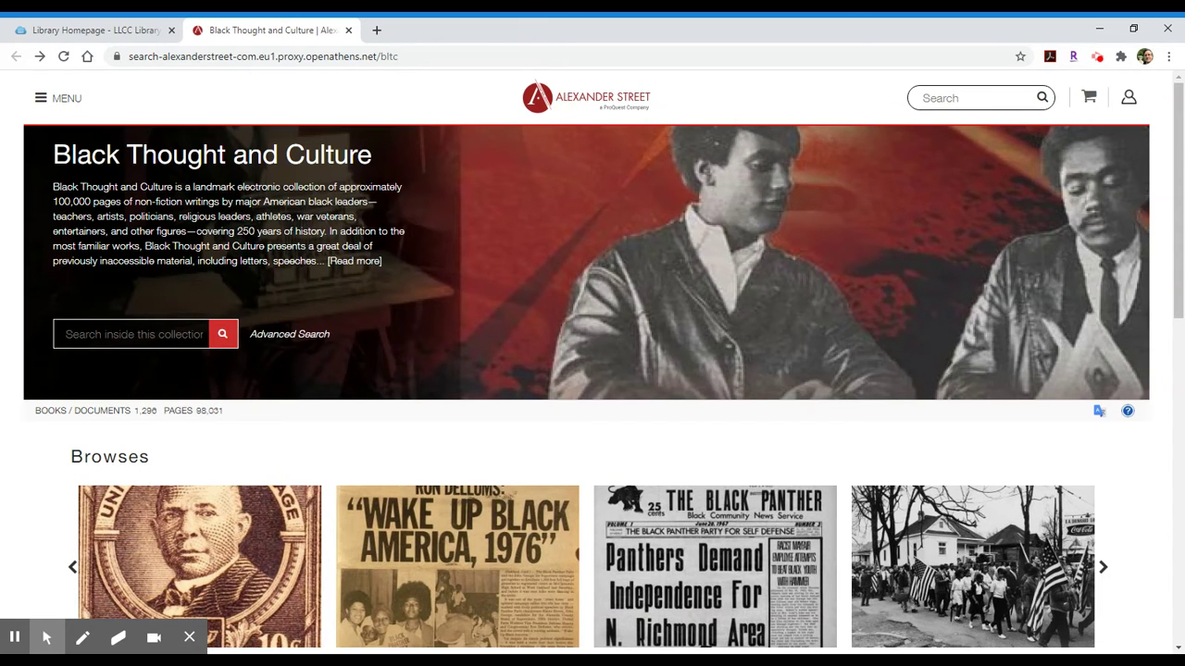
# Step: Search inside the Black Thought and Culture collection for 'voting rights'
pyautogui.scroll(-5, 386, 199)
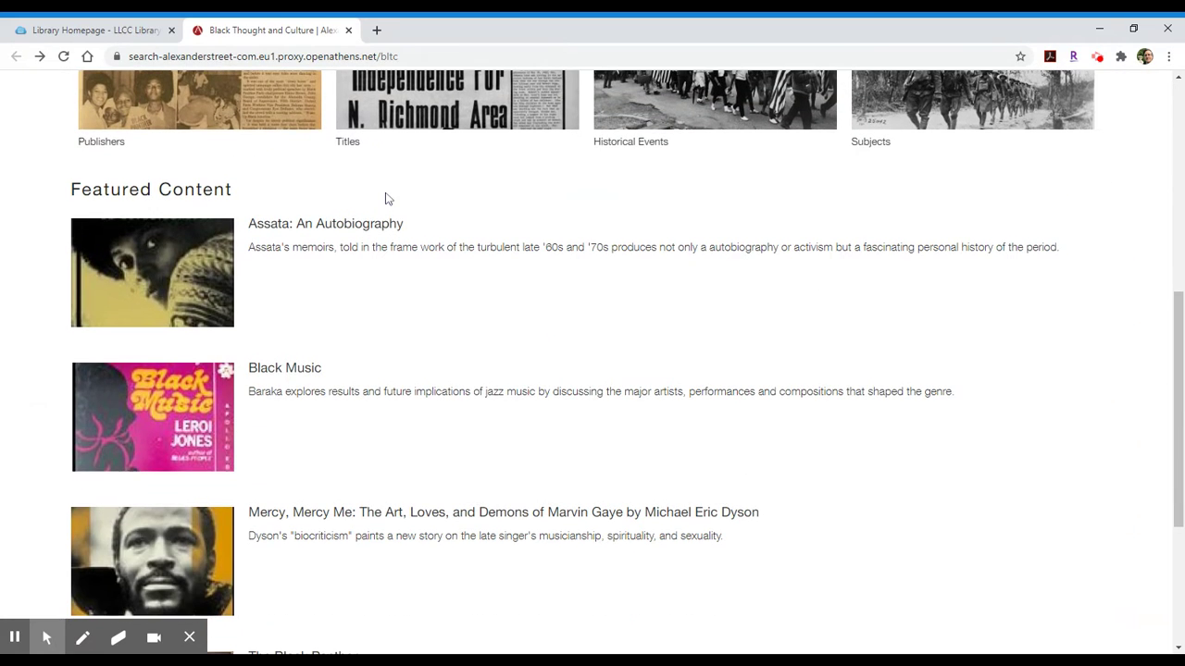
pyautogui.scroll(-2, 278, 318)
pyautogui.scroll(1, 281, 362)
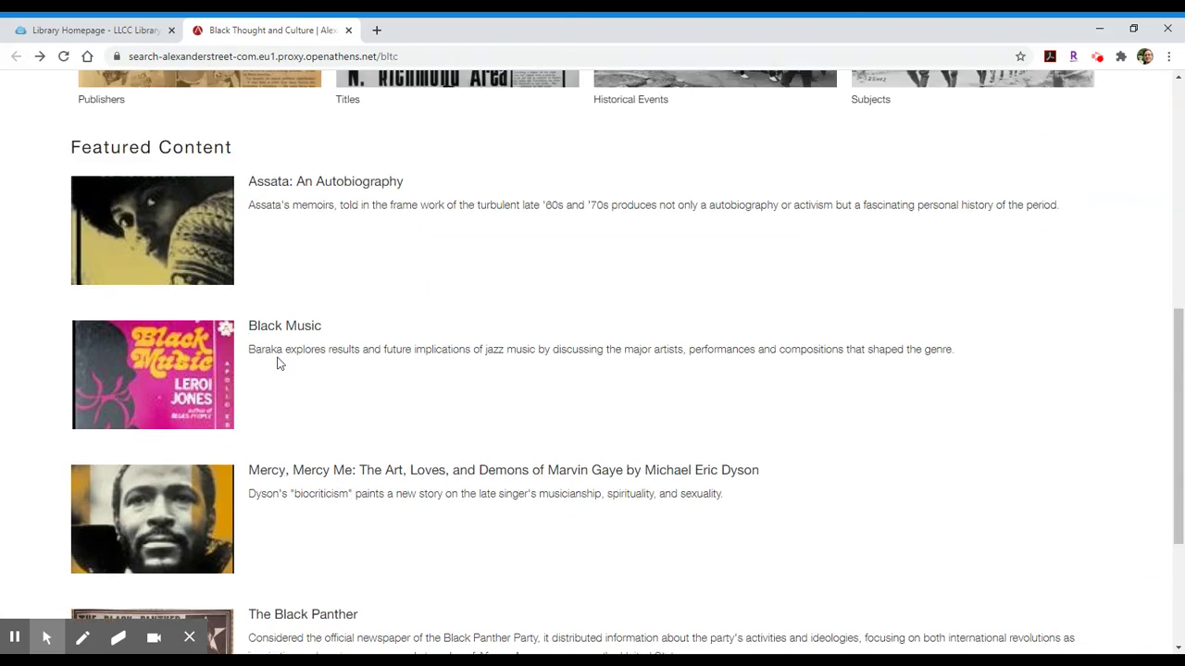
pyautogui.scroll(6, 277, 363)
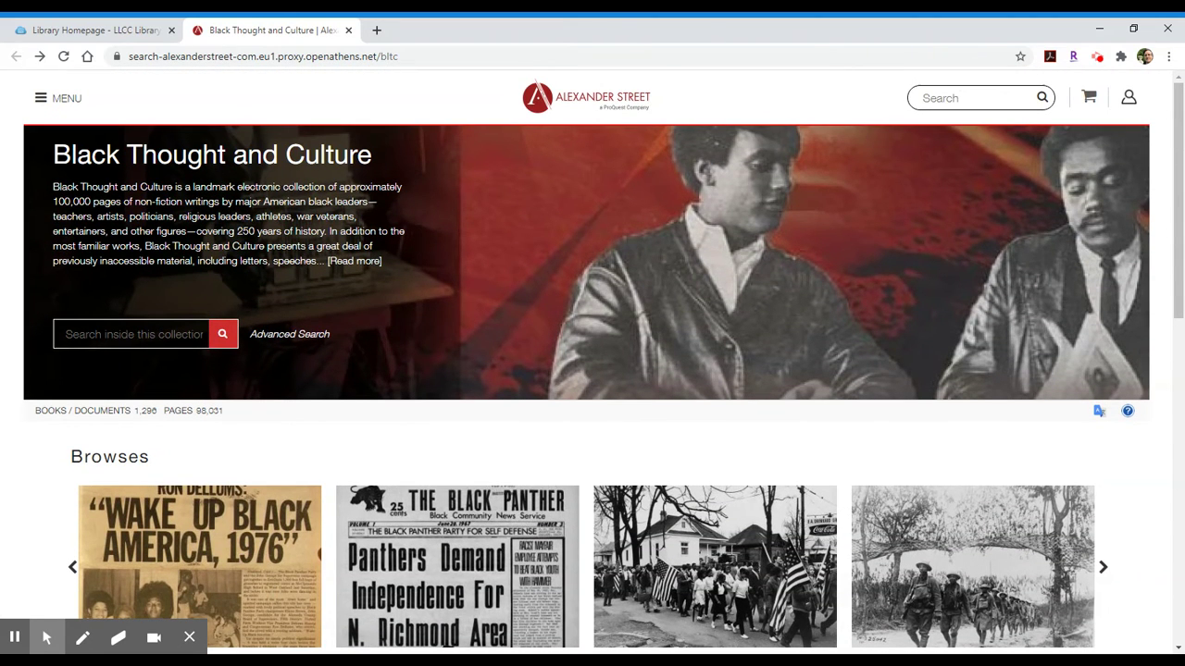
pyautogui.click(76, 334)
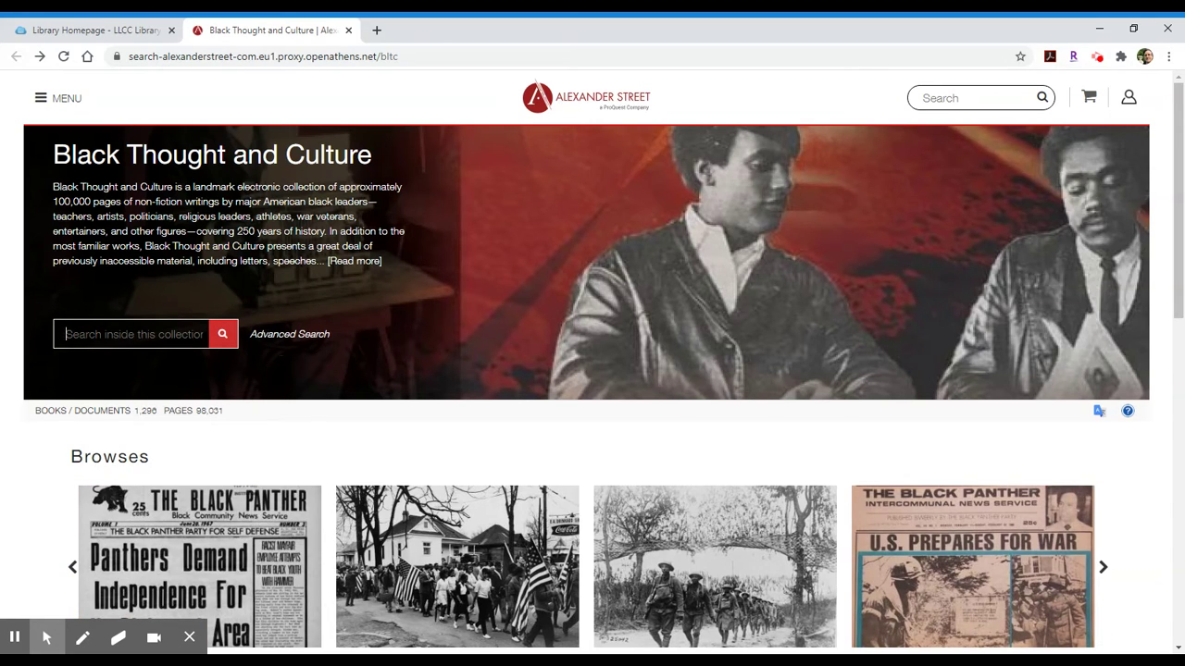
pyautogui.write('voting rights')
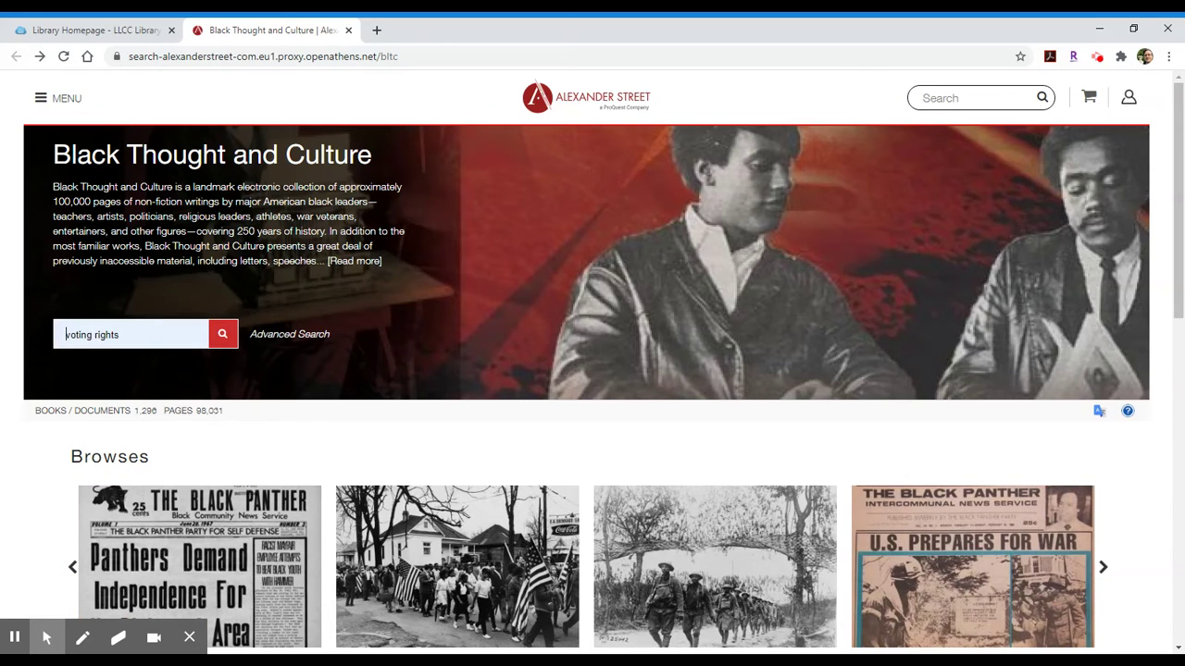
pyautogui.click(226, 337)
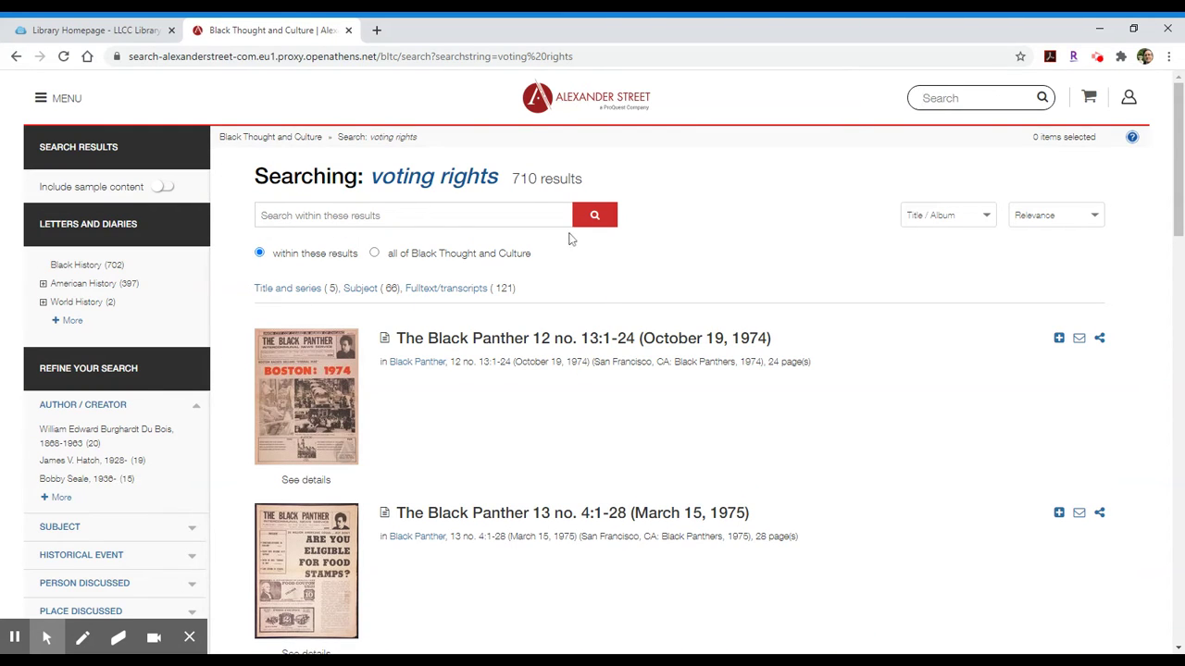
# Step: Highlight the 710-result count, then expand American History to show its sub-eras
pyautogui.moveTo(509, 177); pyautogui.dragTo(581, 182)
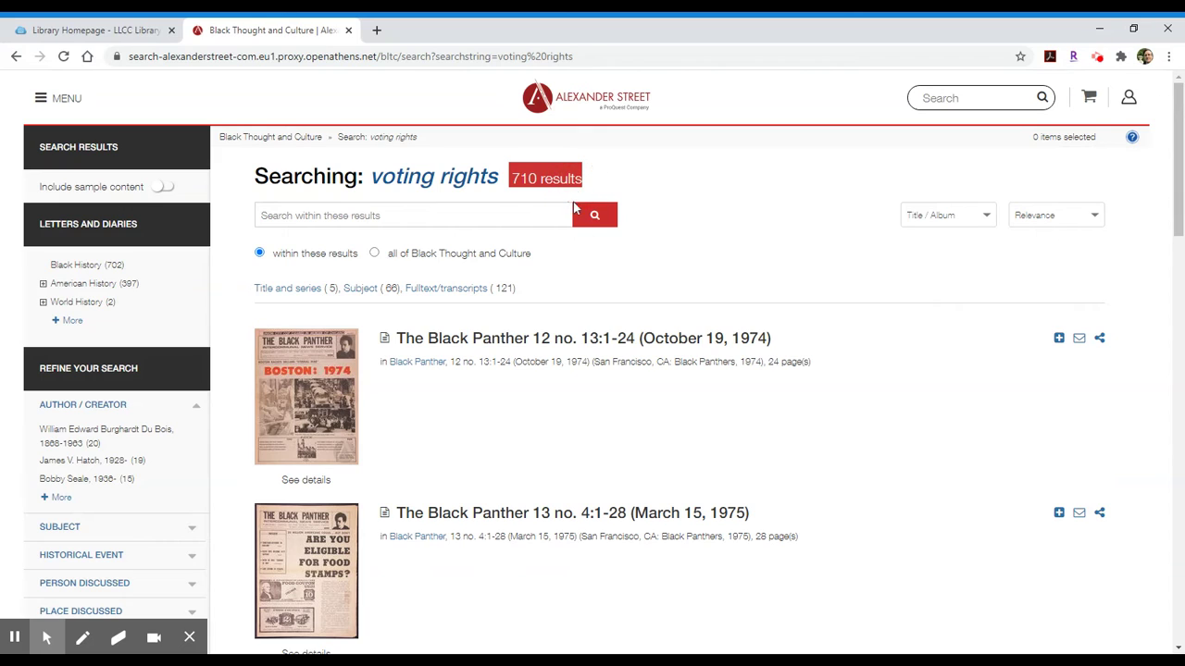
pyautogui.click(721, 188)
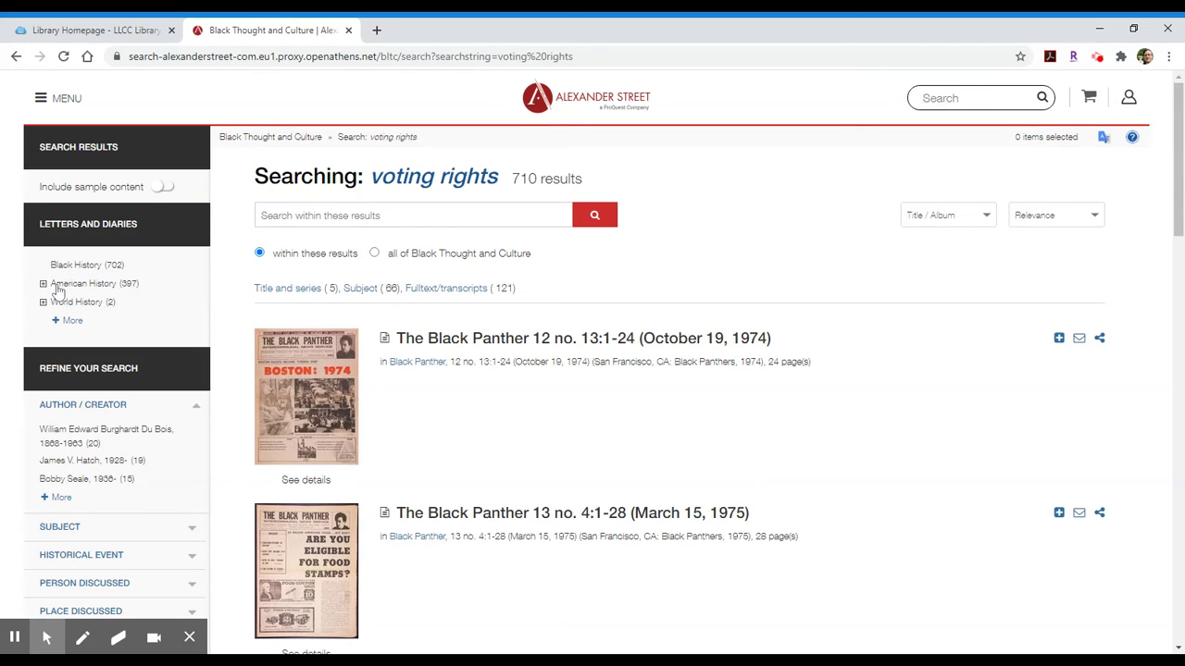
pyautogui.click(42, 284)
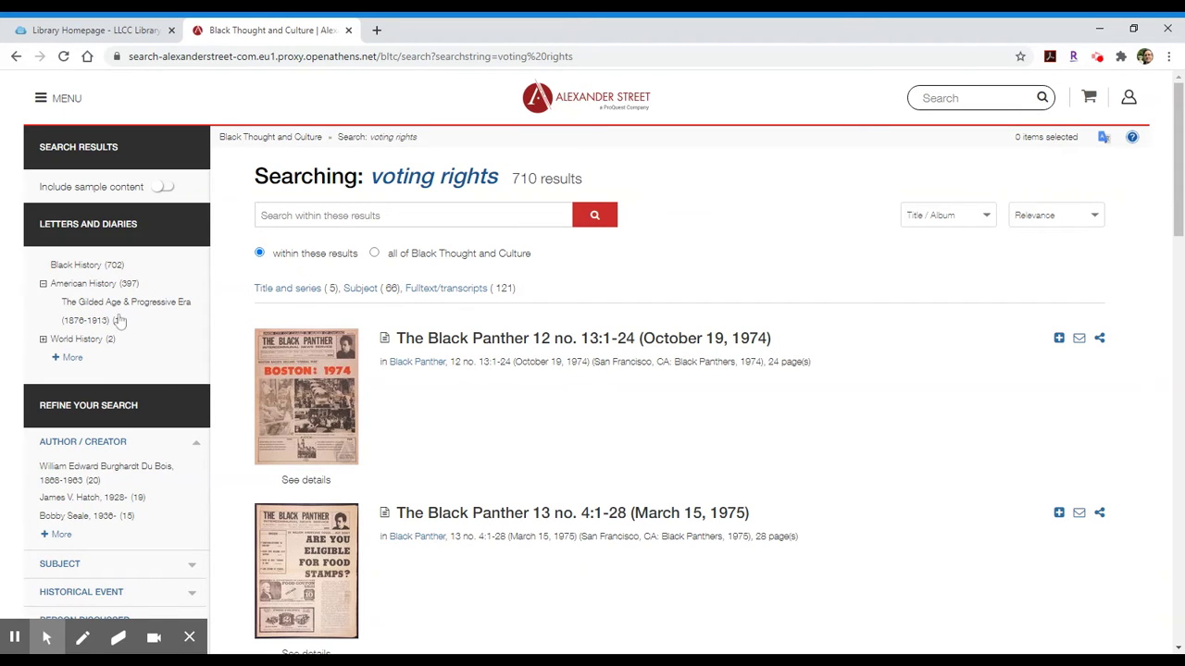
# Step: Expand the Subject filter under Refine Your Search to list all subjects
pyautogui.scroll(-1, 117, 317)
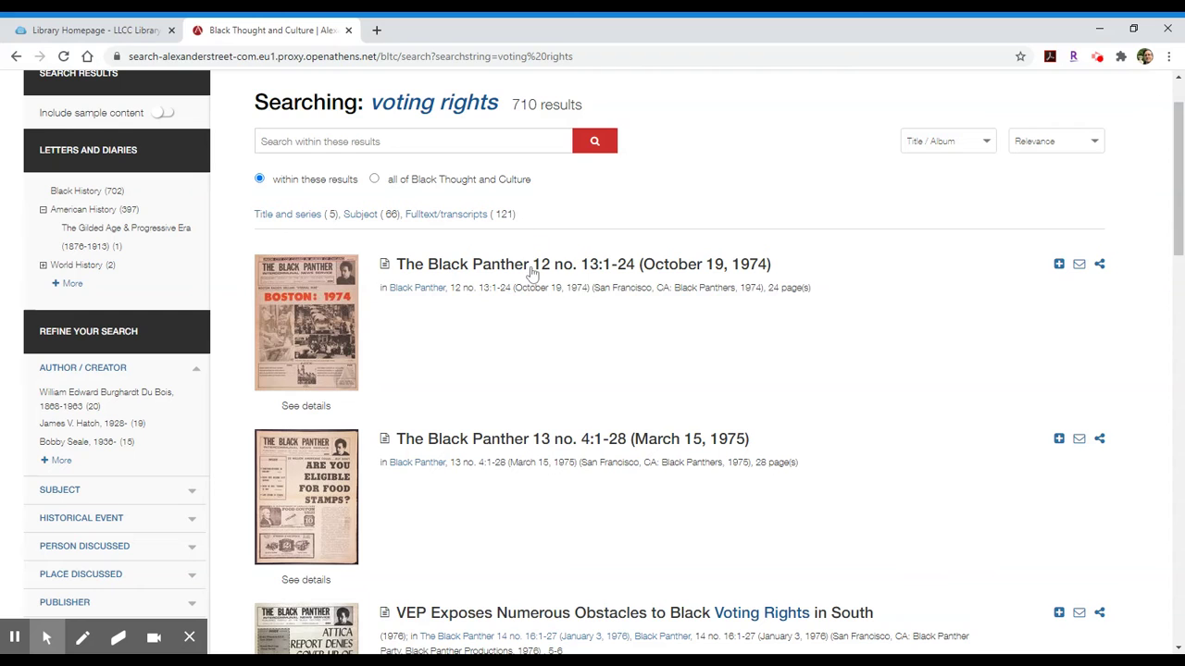
pyautogui.scroll(-2, 63, 222)
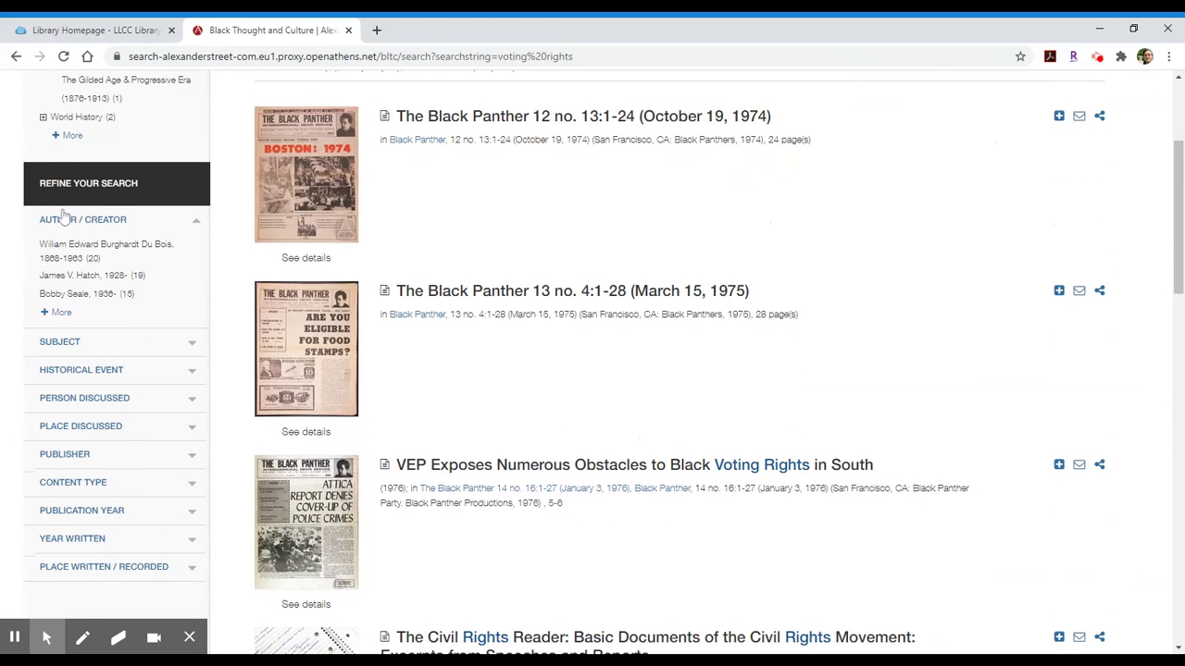
pyautogui.click(64, 344)
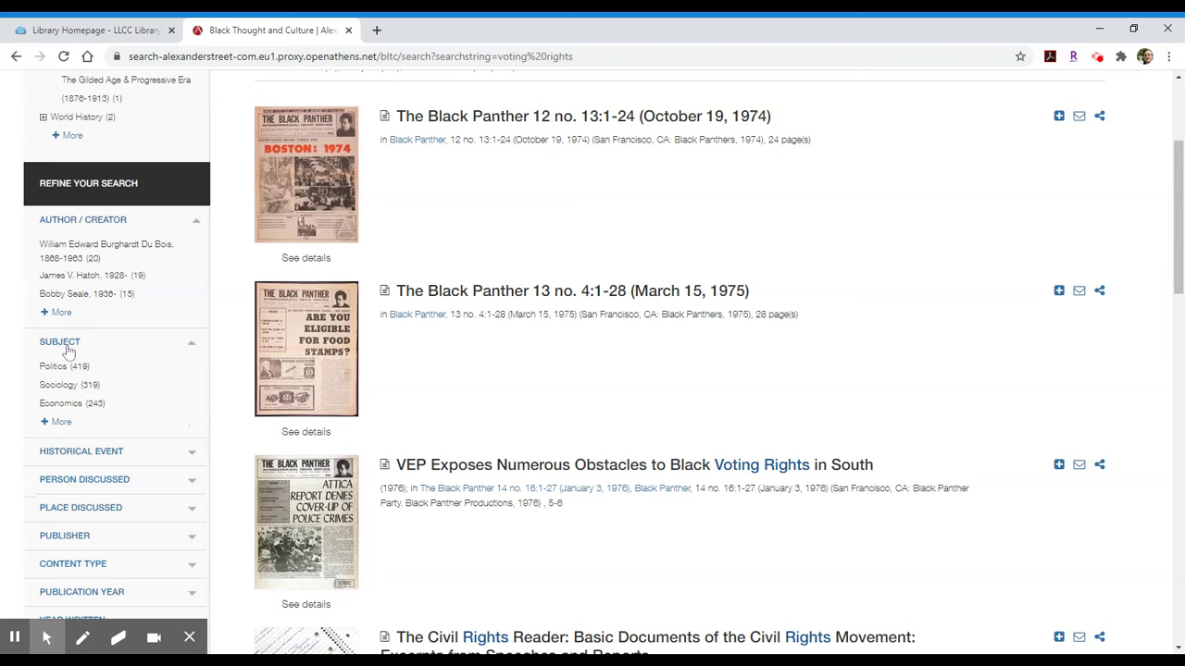
pyautogui.click(61, 422)
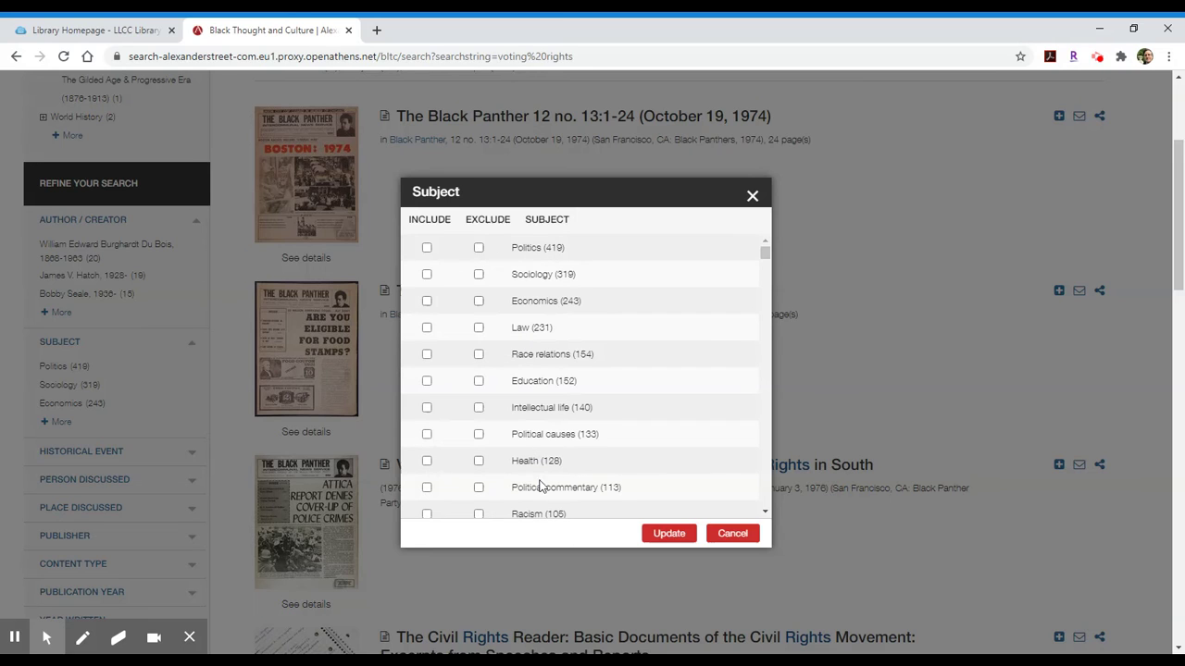
# Step: Include the Racism (105) subject filter and update the voting rights results
pyautogui.scroll(-3, 589, 433)
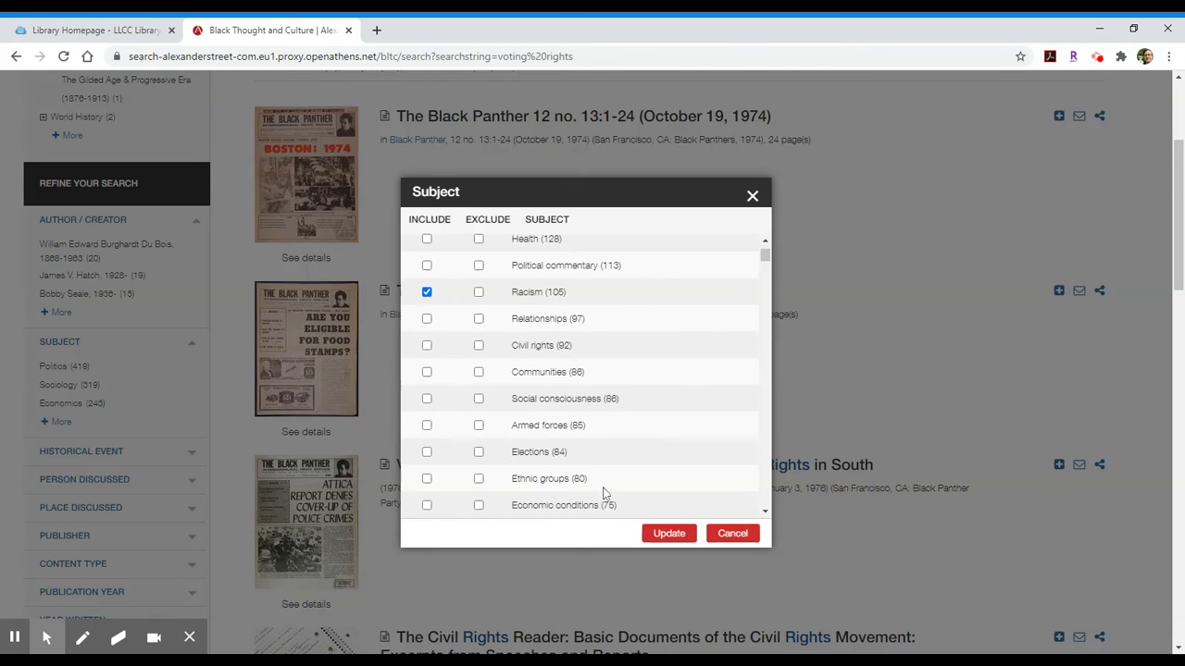
pyautogui.click(677, 540)
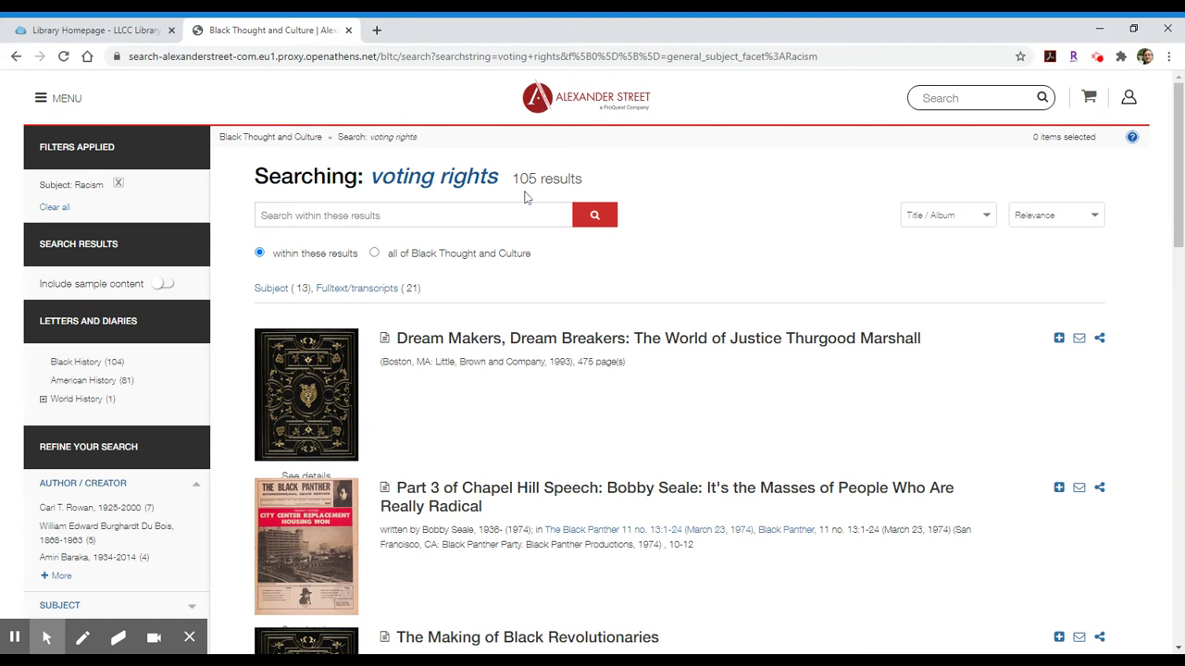
pyautogui.moveTo(513, 180); pyautogui.dragTo(585, 181)
pyautogui.scroll(-1, 731, 359)
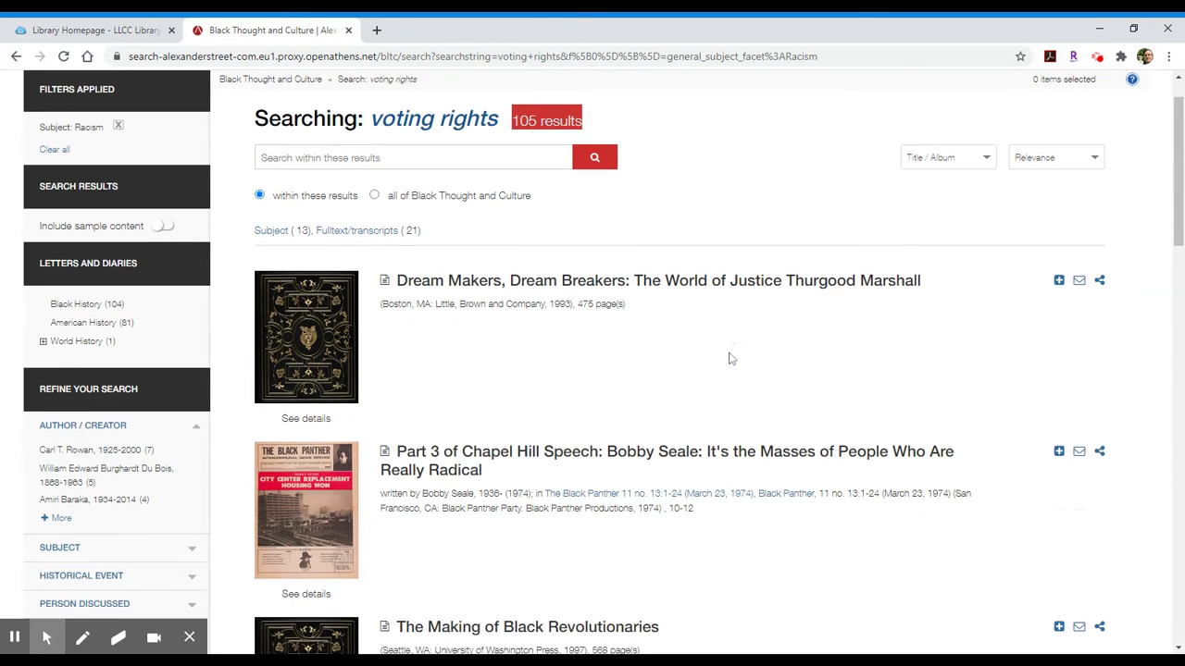
pyautogui.scroll(-3, 557, 305)
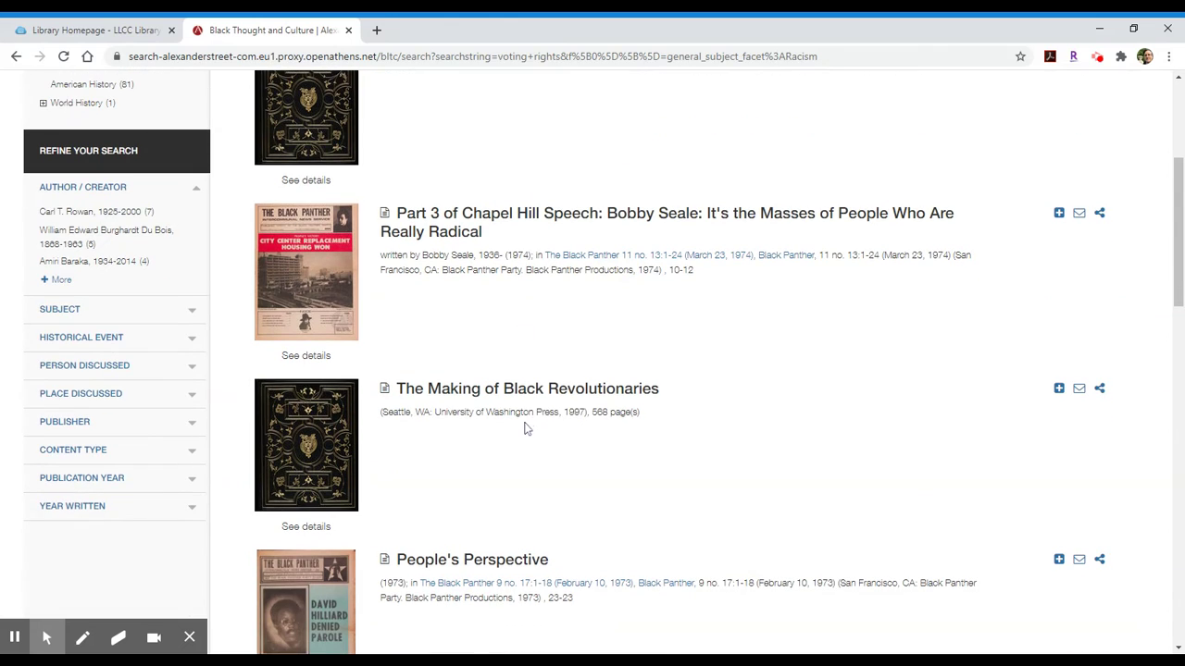
pyautogui.scroll(-3, 524, 428)
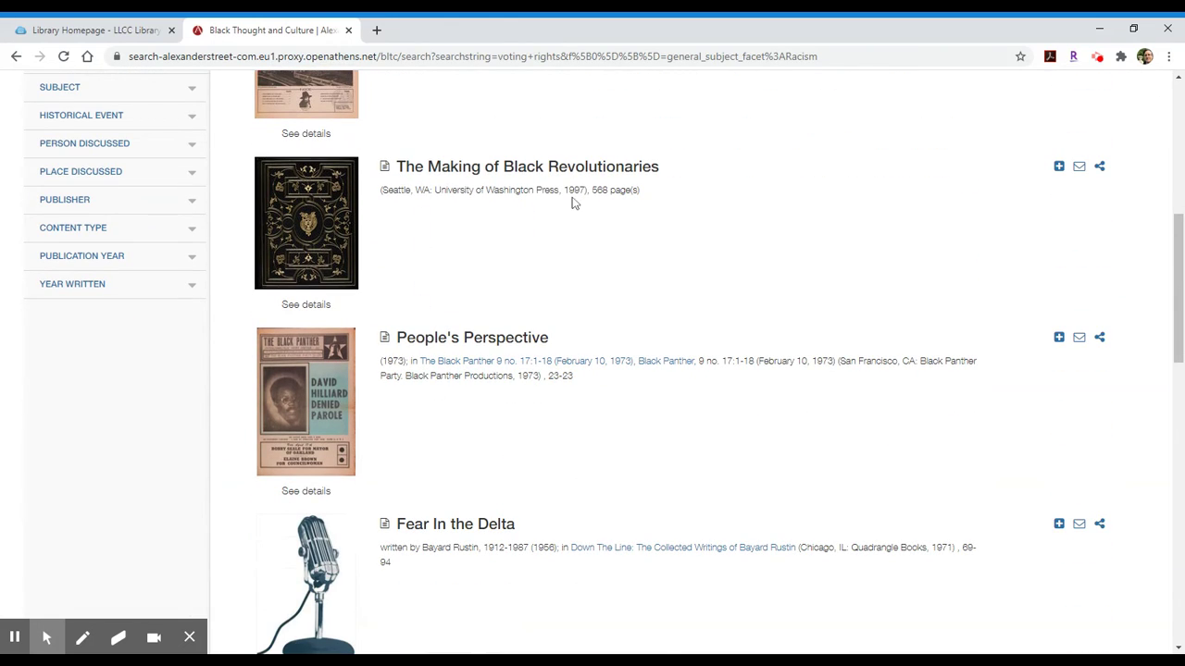
pyautogui.moveTo(562, 195); pyautogui.dragTo(589, 199)
pyautogui.click(589, 192)
pyautogui.scroll(-3, 597, 389)
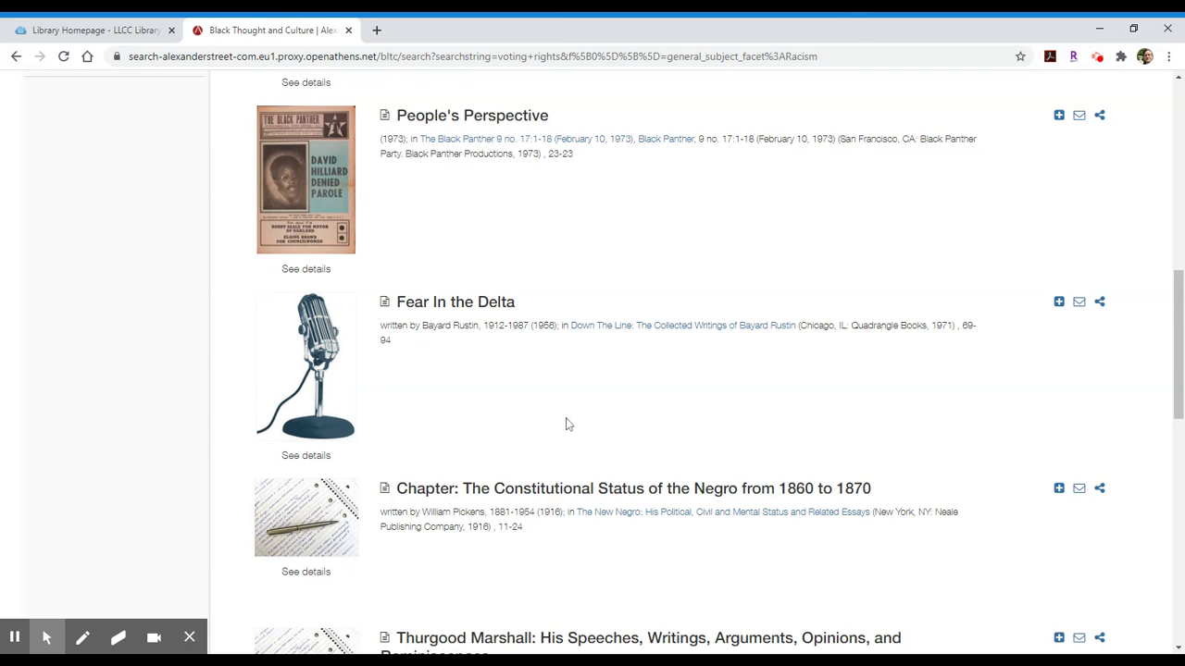
pyautogui.scroll(-1, 405, 343)
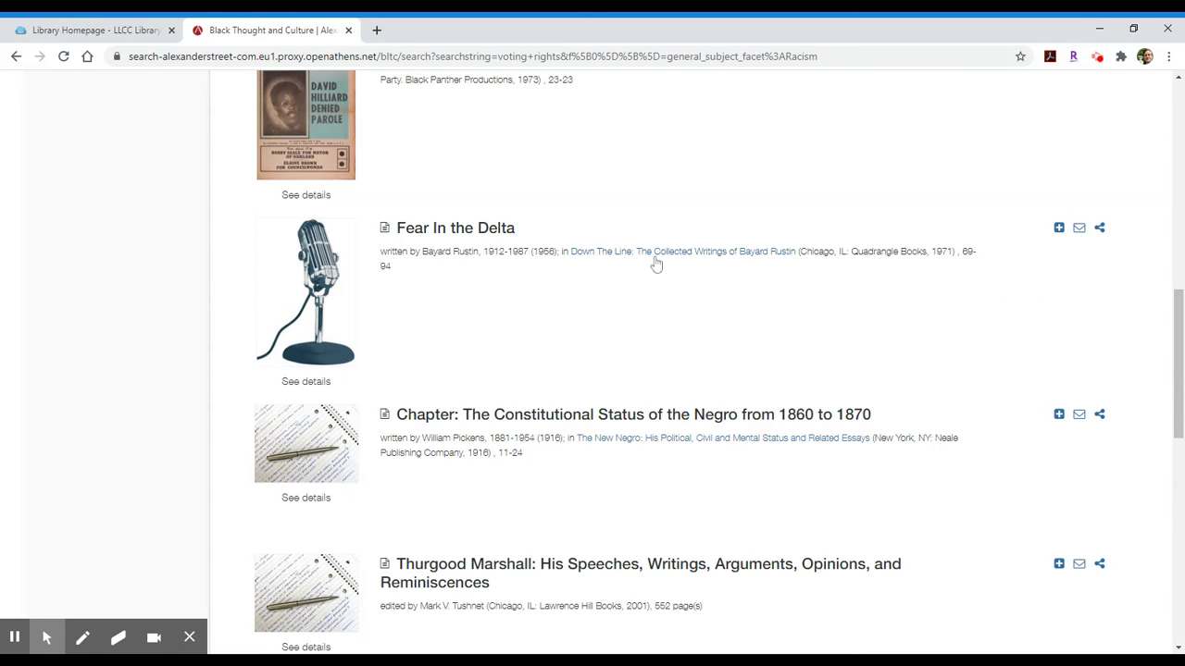
pyautogui.doubleClick(943, 251)
pyautogui.scroll(-3, 588, 347)
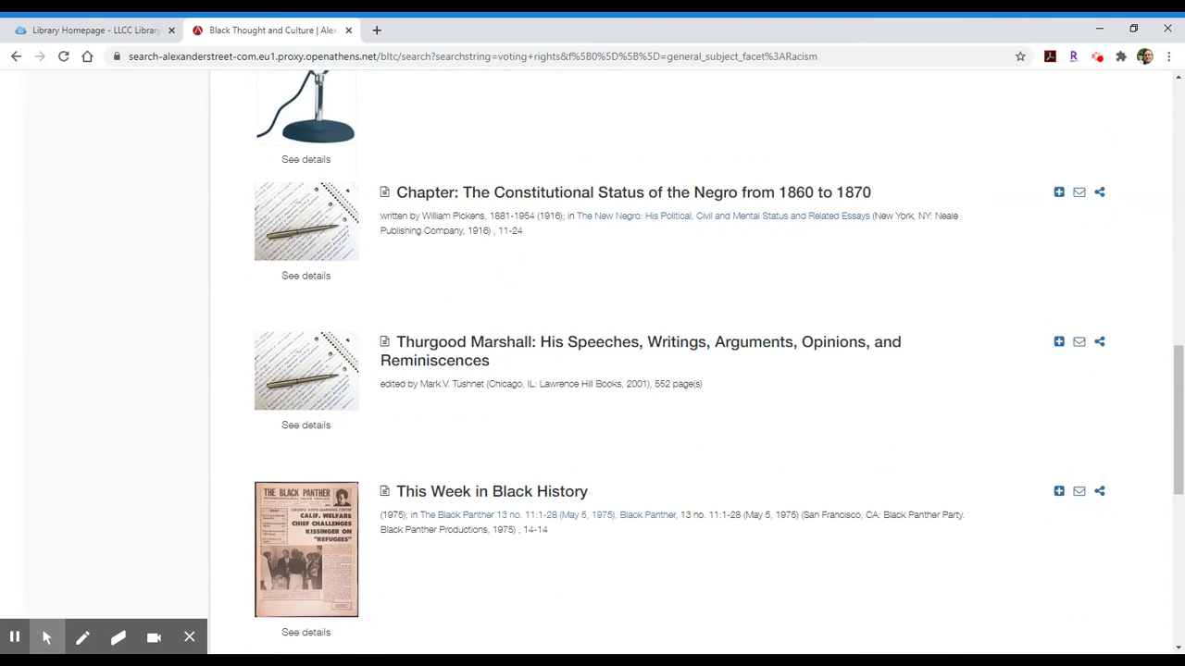
pyautogui.doubleClick(478, 231)
pyautogui.scroll(15, 609, 482)
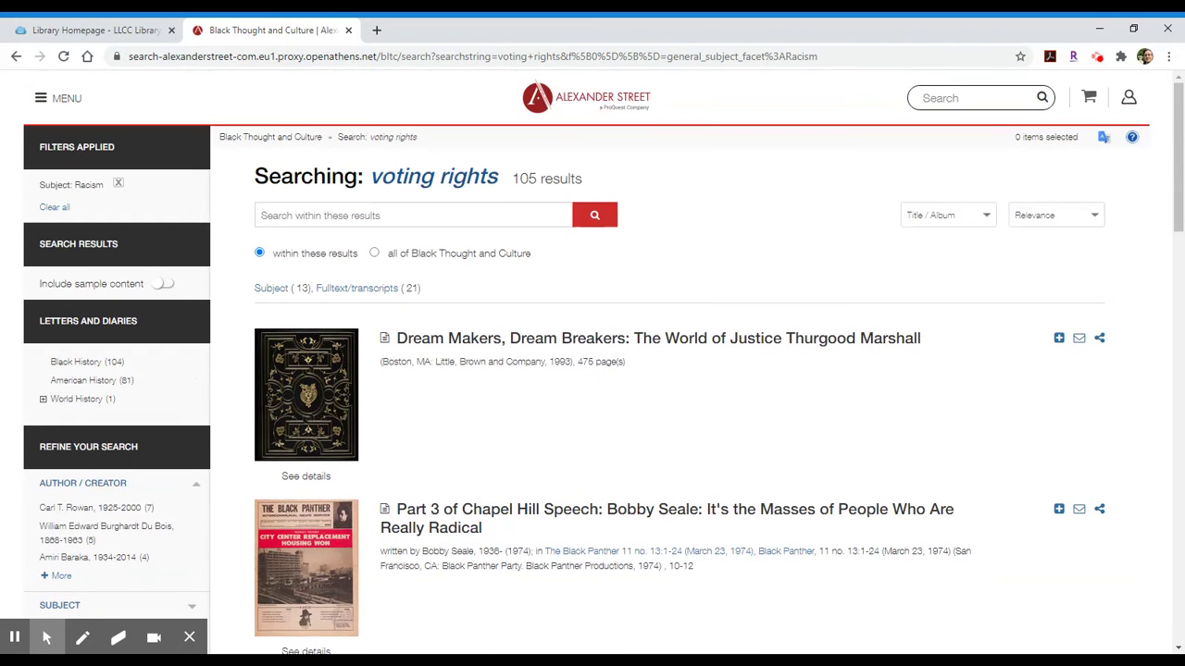
# Step: Search within the current results for 'Voter Education Project'
pyautogui.click(315, 215)
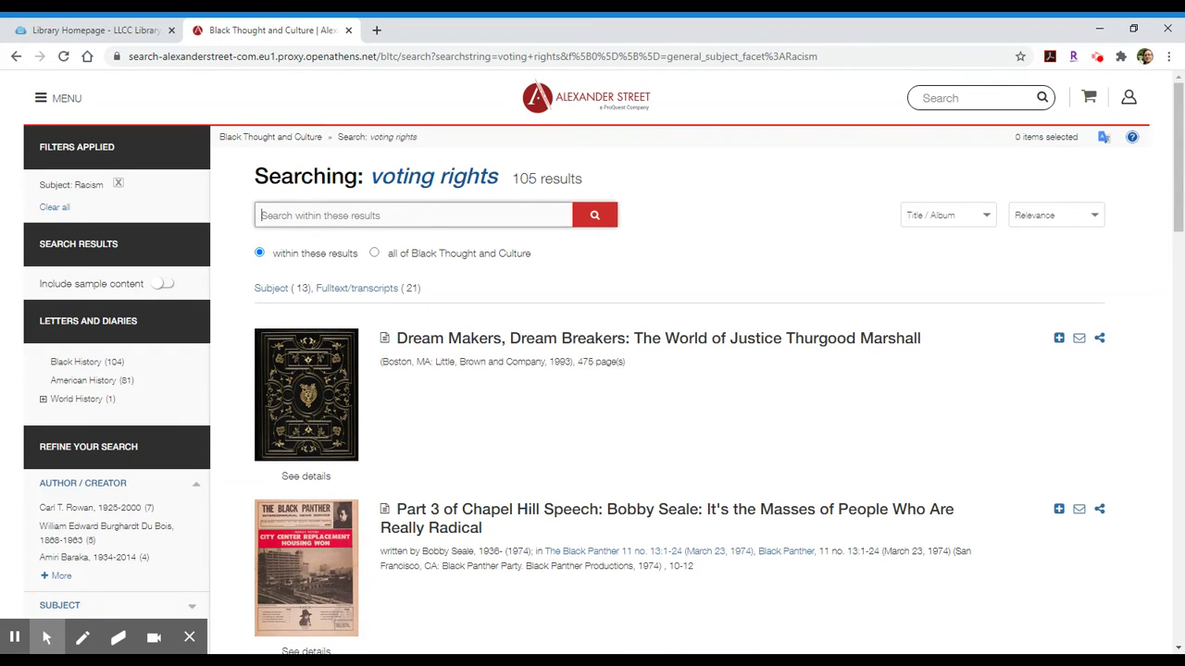
pyautogui.write('Voter Education Project')
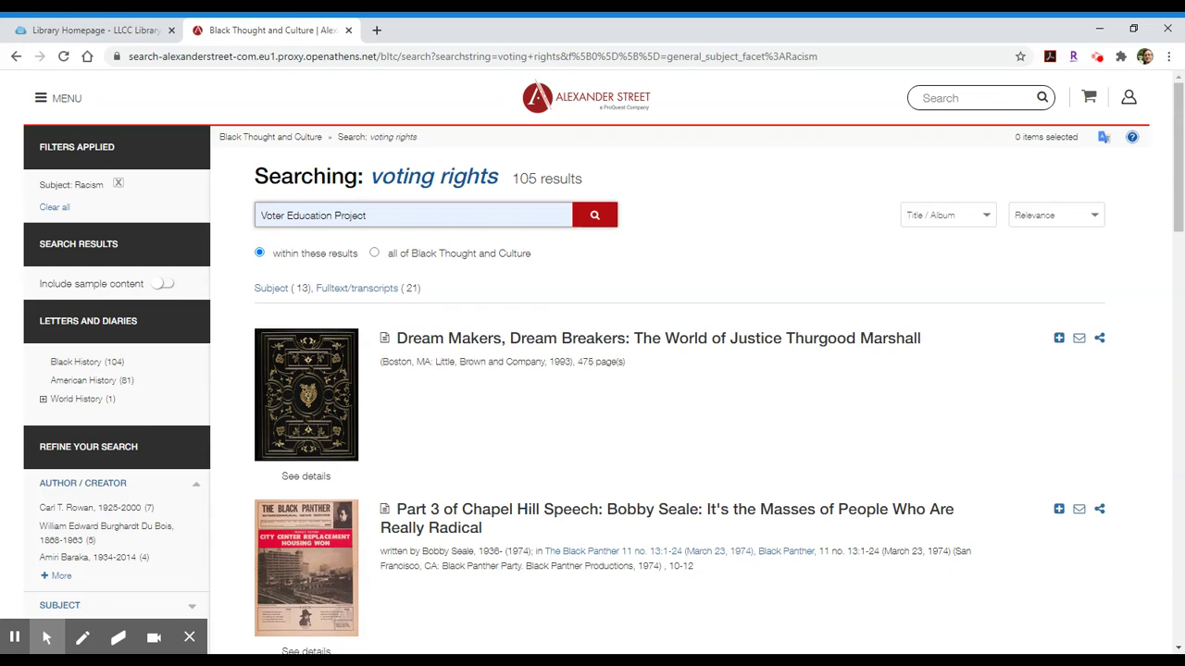
pyautogui.click(602, 222)
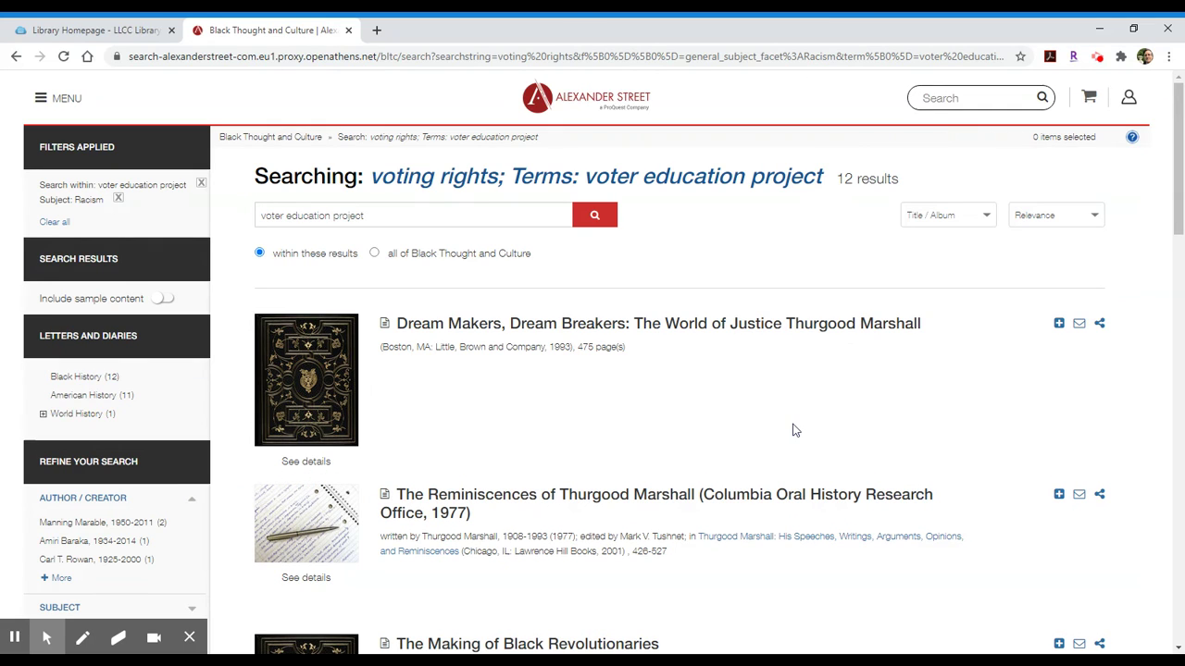
# Step: Highlight the 12-result count and scroll through the narrowed results
pyautogui.click(923, 98)
pyautogui.moveTo(835, 180); pyautogui.dragTo(903, 182)
pyautogui.click(656, 428)
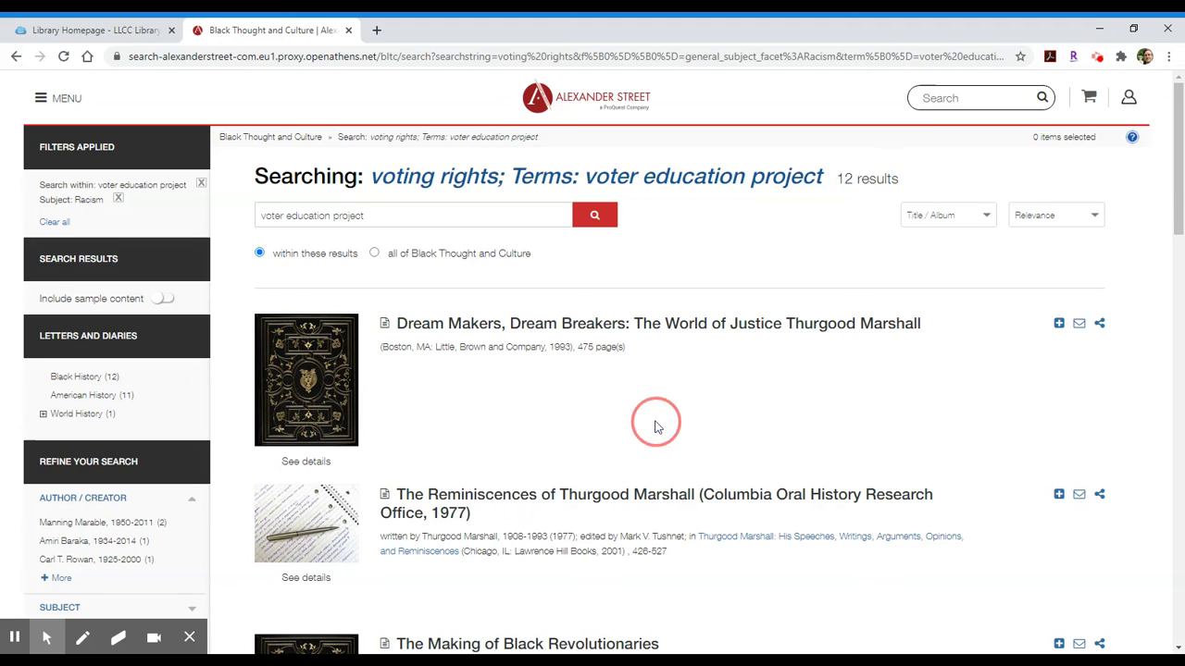
pyautogui.scroll(-5, 418, 347)
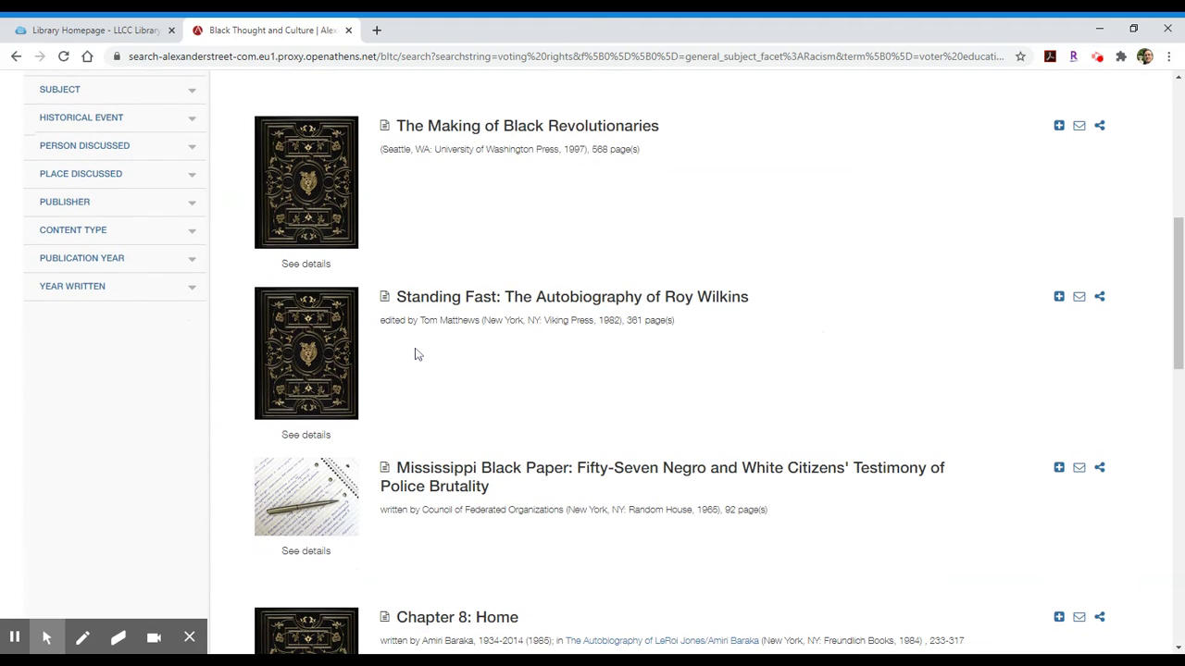
pyautogui.scroll(-3, 418, 355)
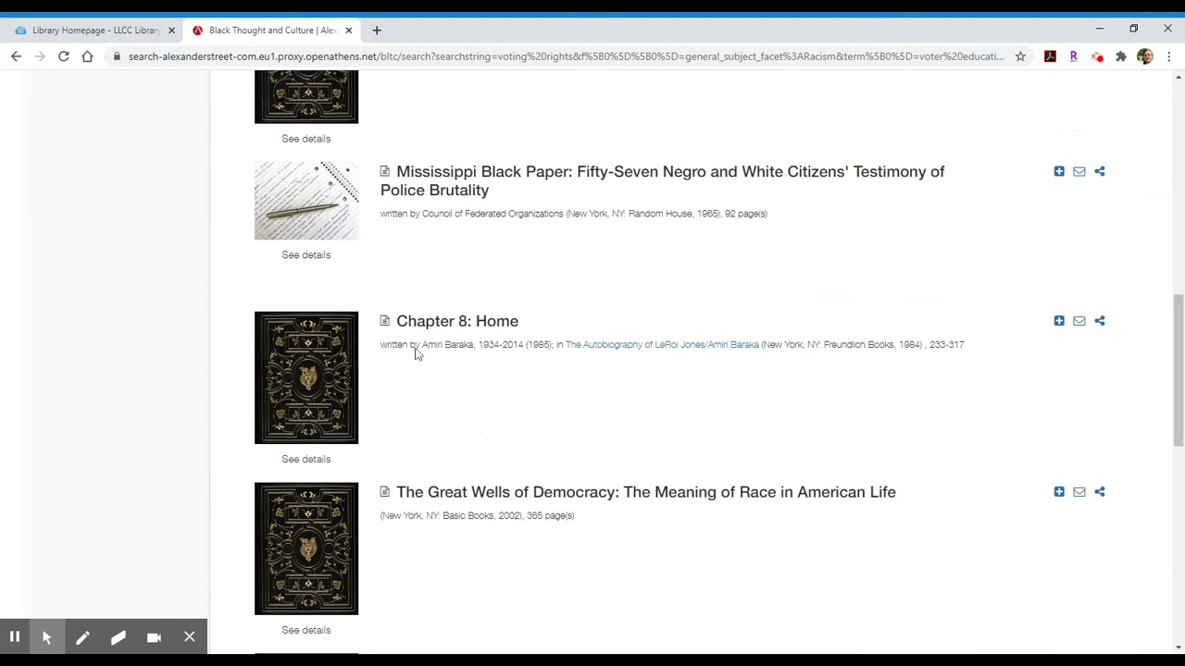
pyautogui.scroll(-1, 416, 355)
pyautogui.scroll(9, 416, 354)
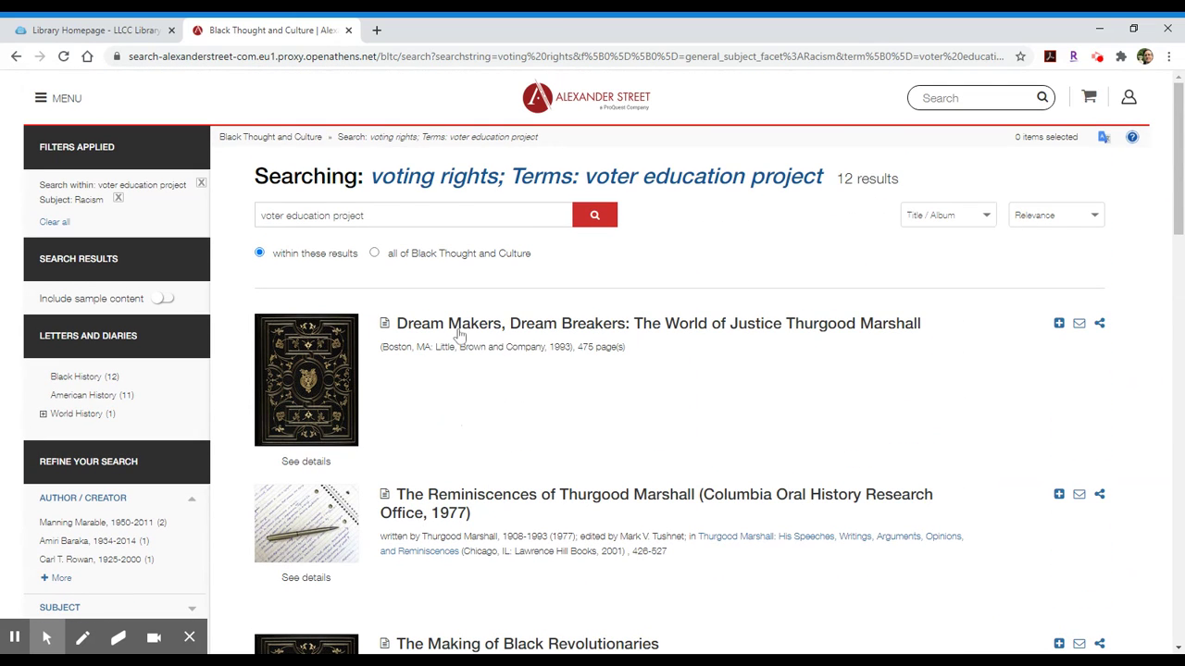
pyautogui.click(471, 331)
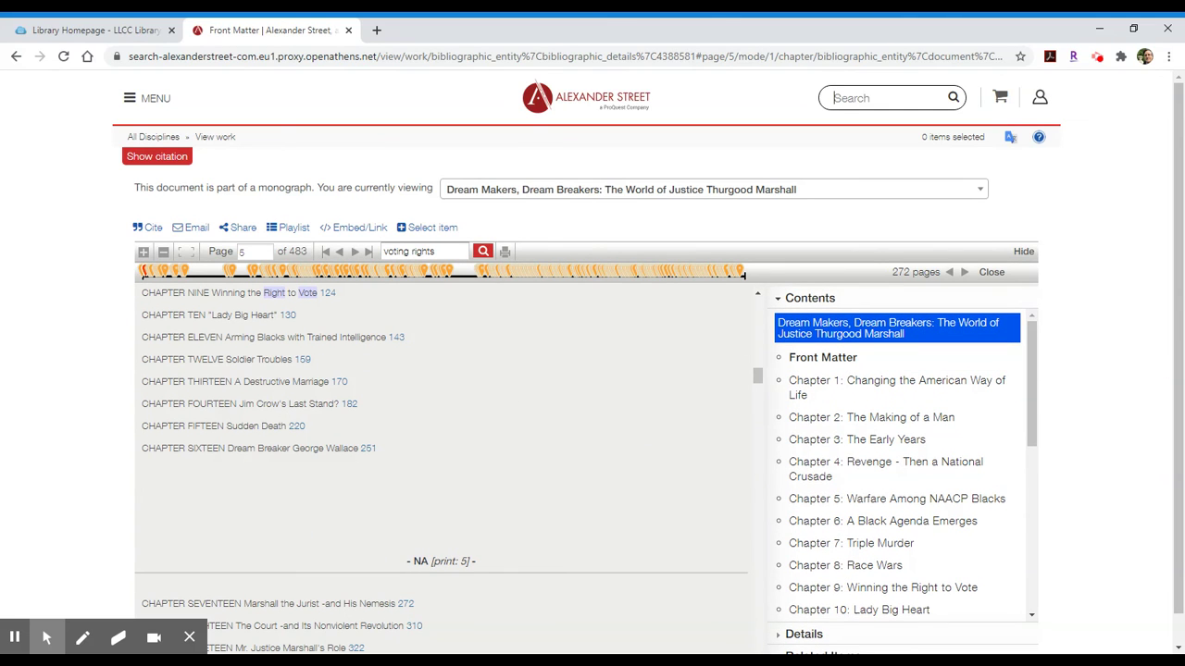
pyautogui.scroll(-10, 521, 365)
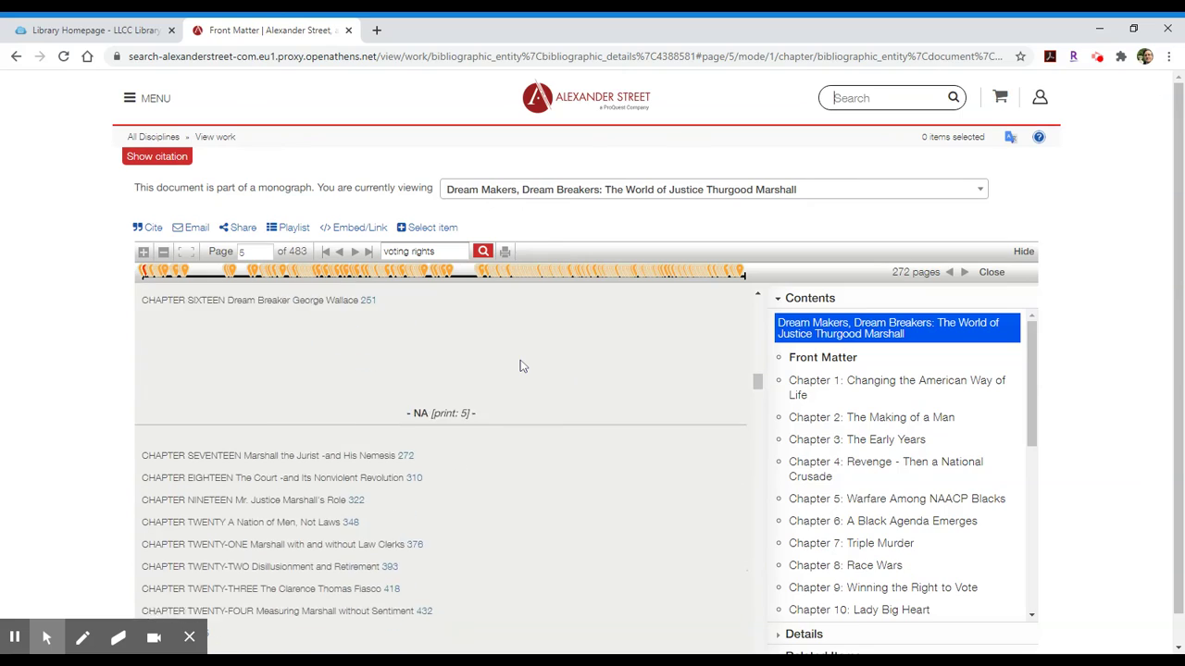
pyautogui.scroll(-7, 521, 368)
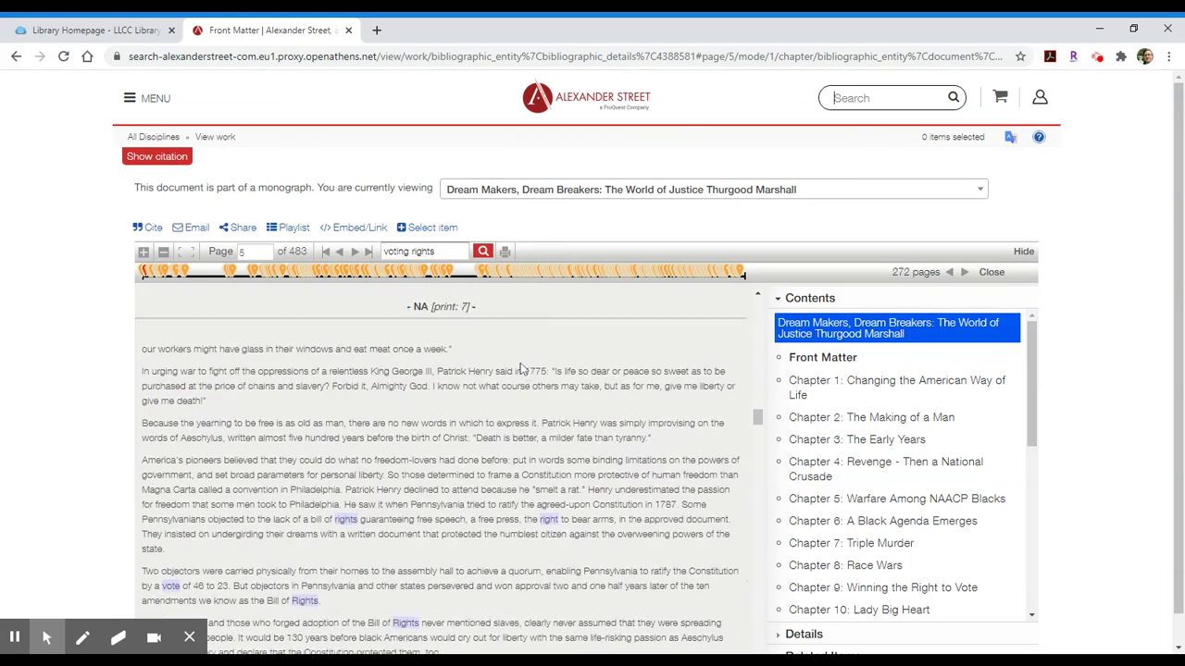
pyautogui.scroll(-1, 325, 375)
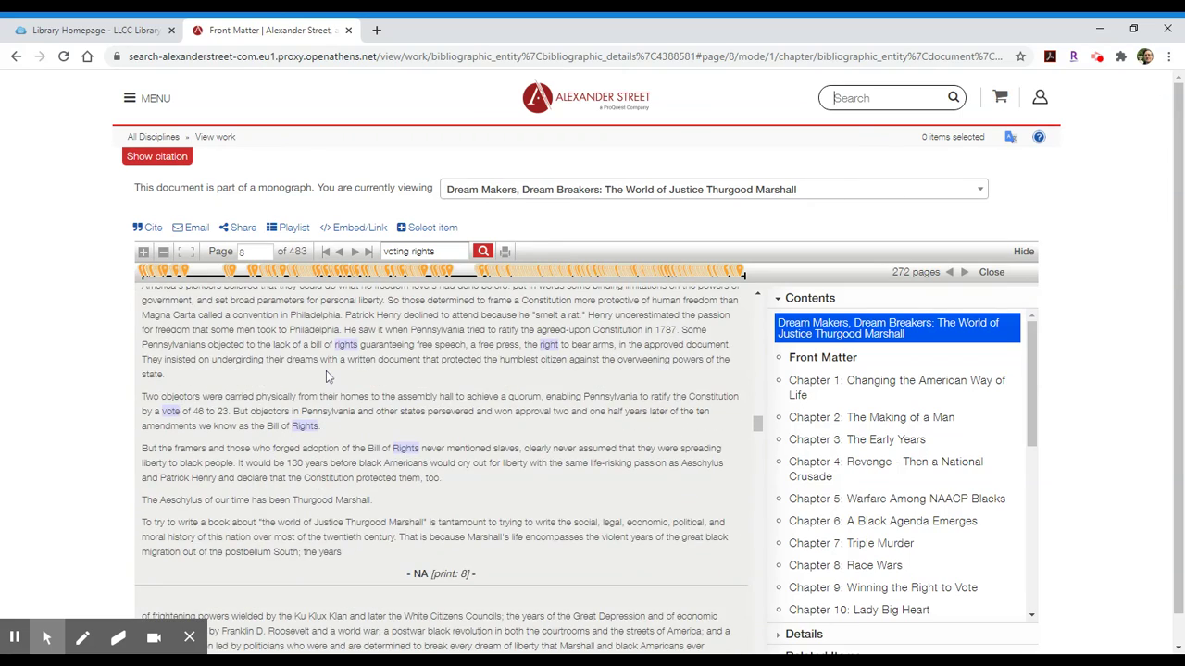
pyautogui.scroll(10, 325, 372)
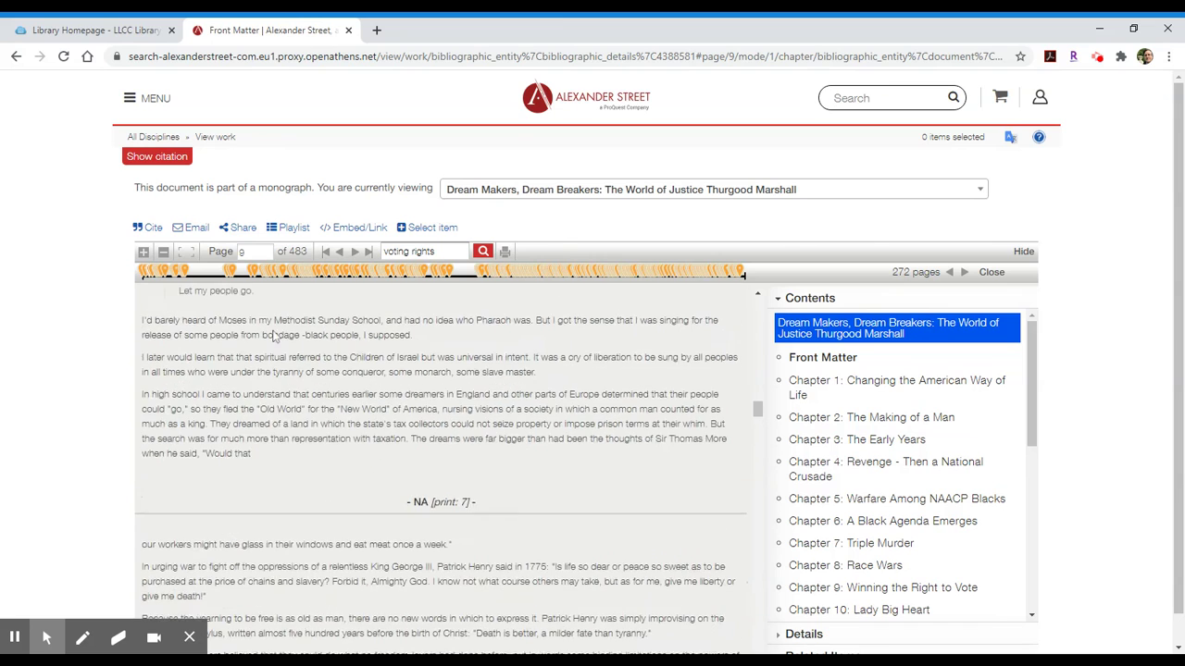
pyautogui.click(15, 57)
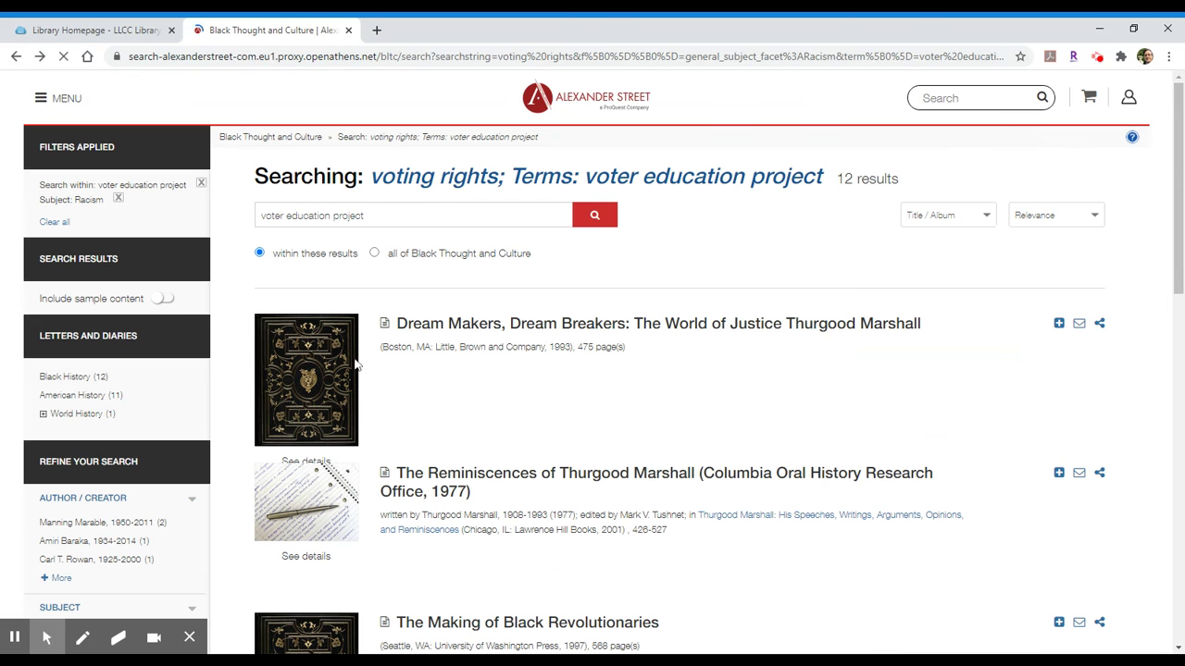
# Step: Go back to the Racism-filtered voting rights results without the voter education project term
pyautogui.scroll(-3, 685, 308)
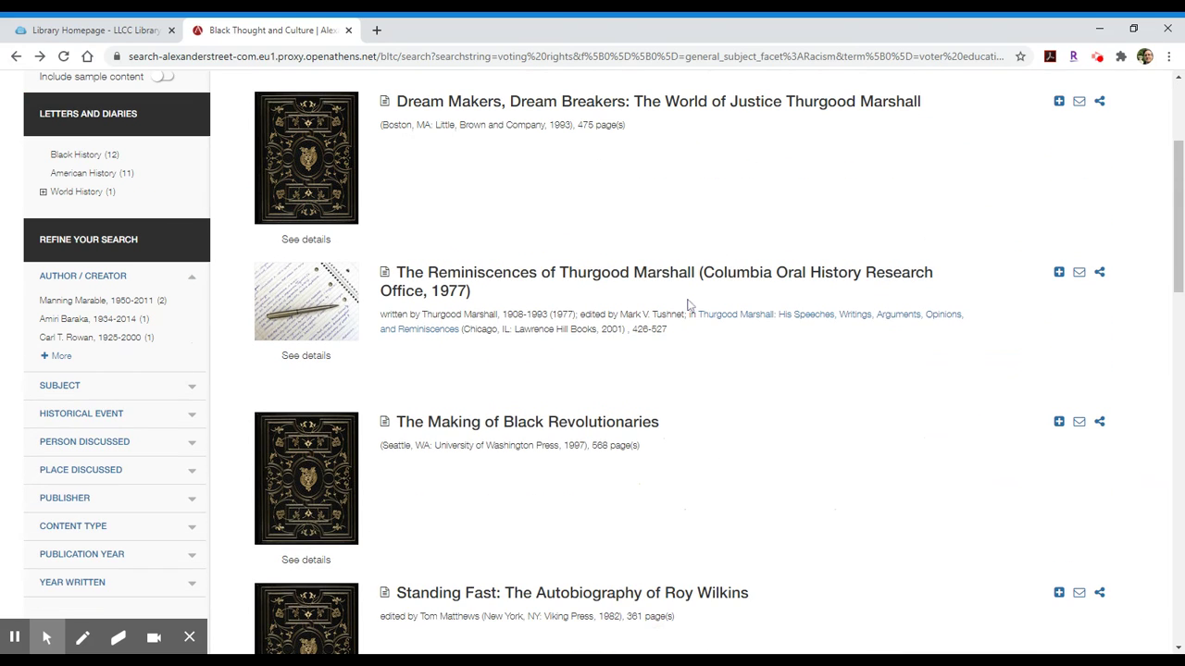
pyautogui.click(16, 58)
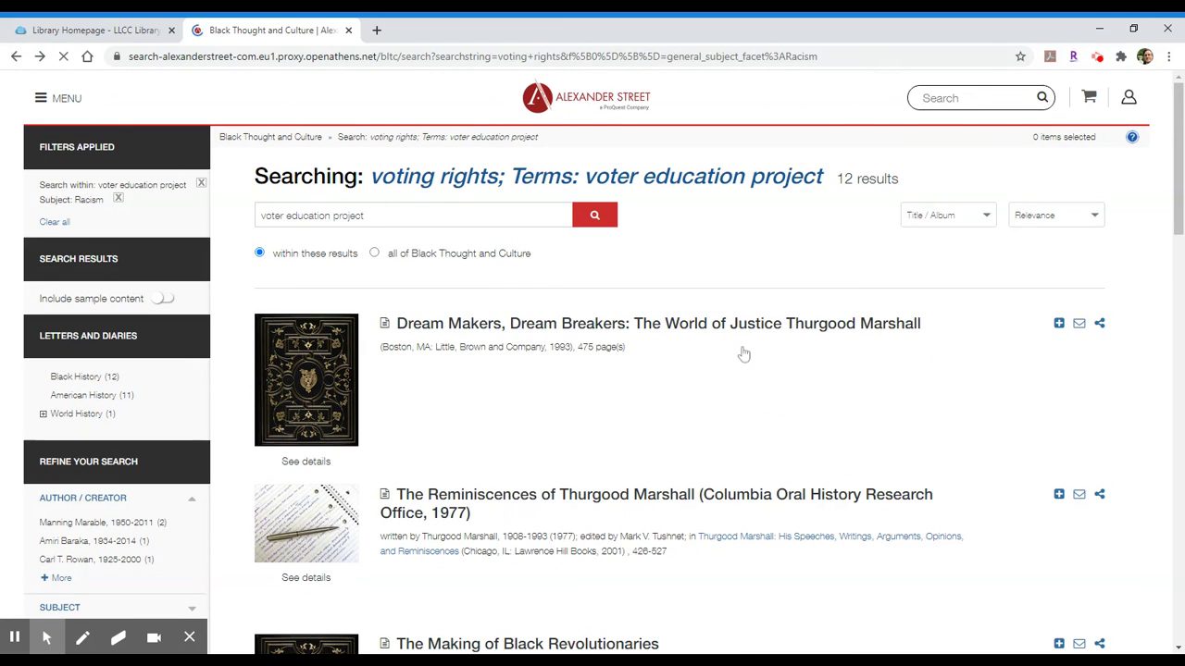